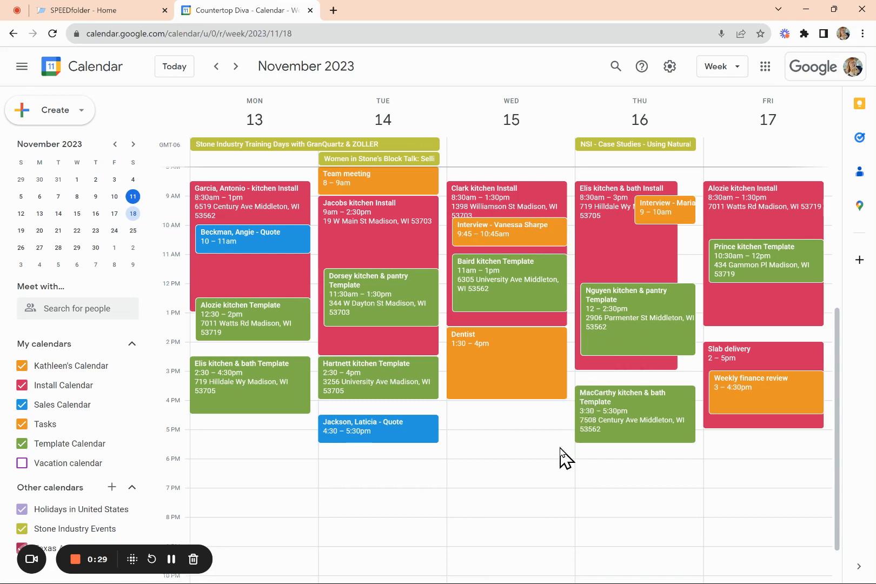
# Step: Edit Wednesday's Dentist event and add a second notification with its unit set to hours
pyautogui.click(514, 365)
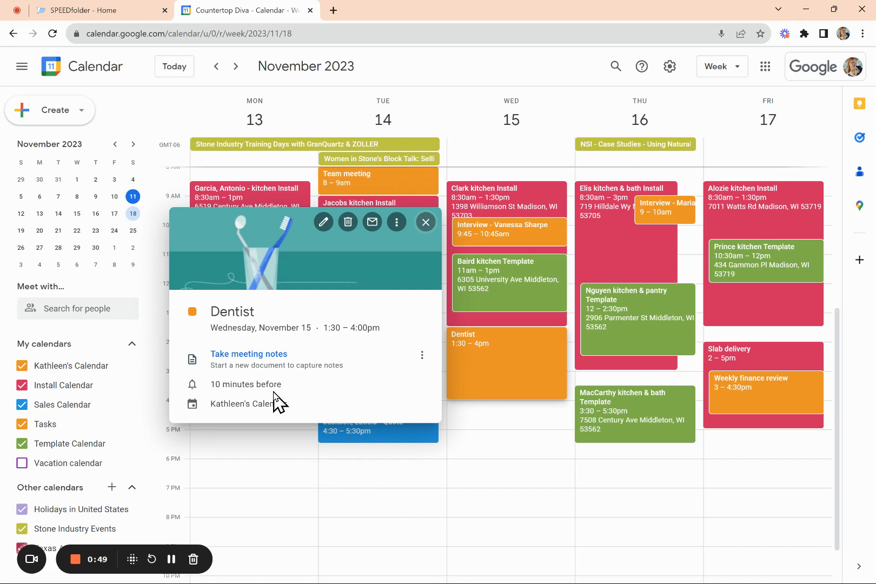
pyautogui.click(323, 230)
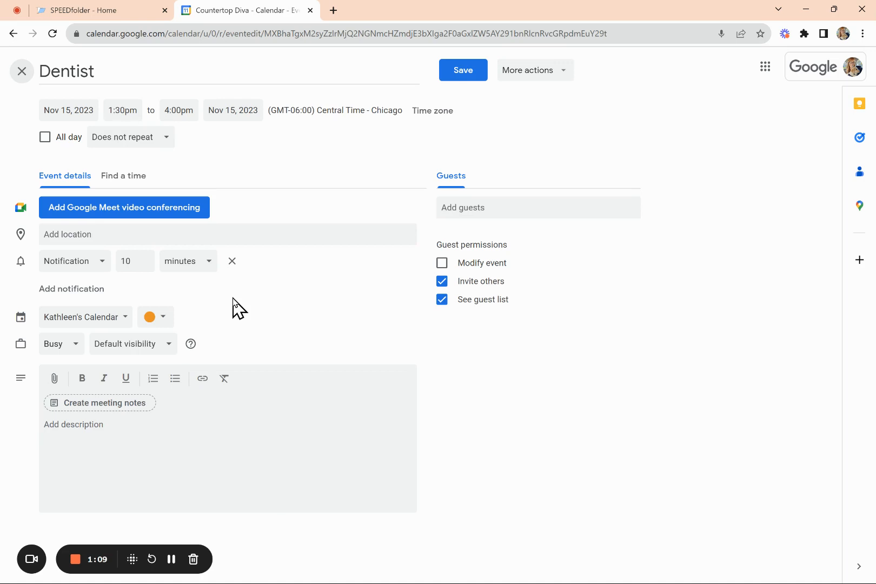
pyautogui.click(80, 290)
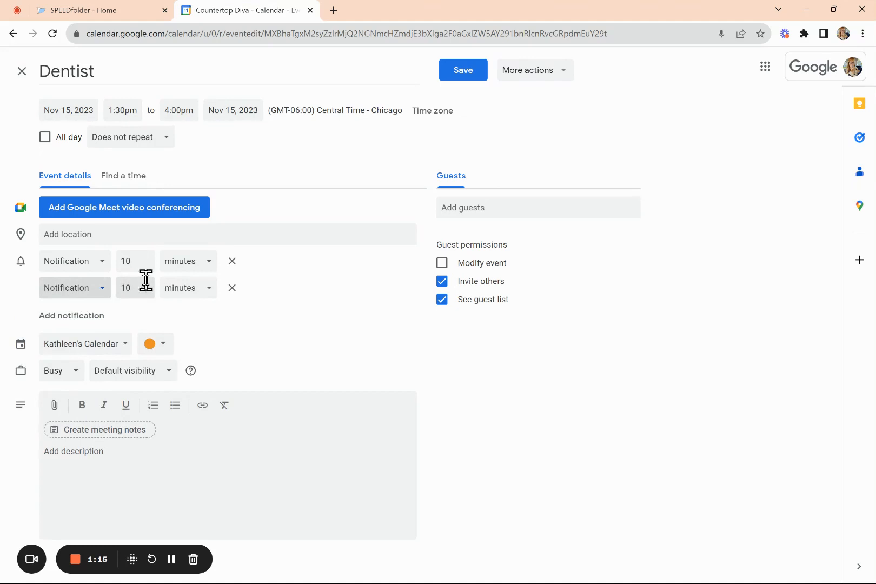
pyautogui.click(203, 296)
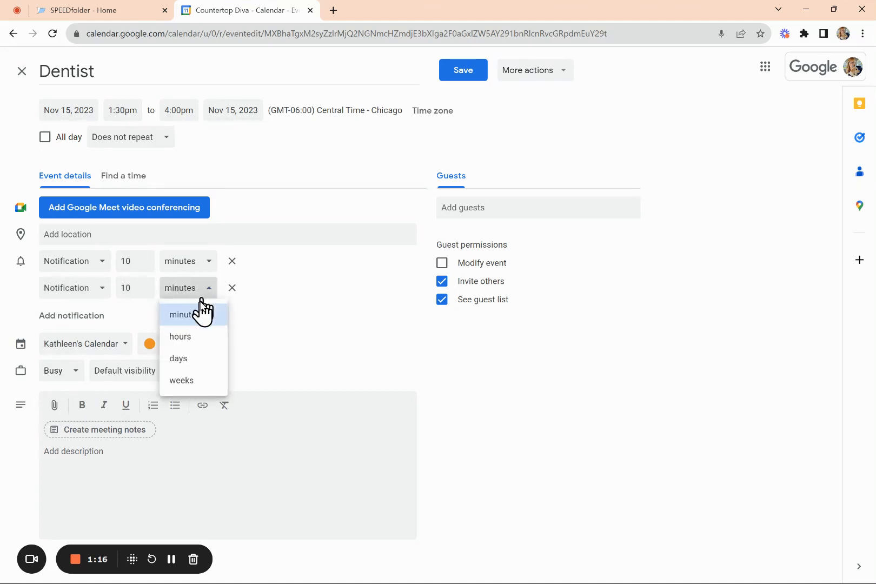
pyautogui.click(198, 335)
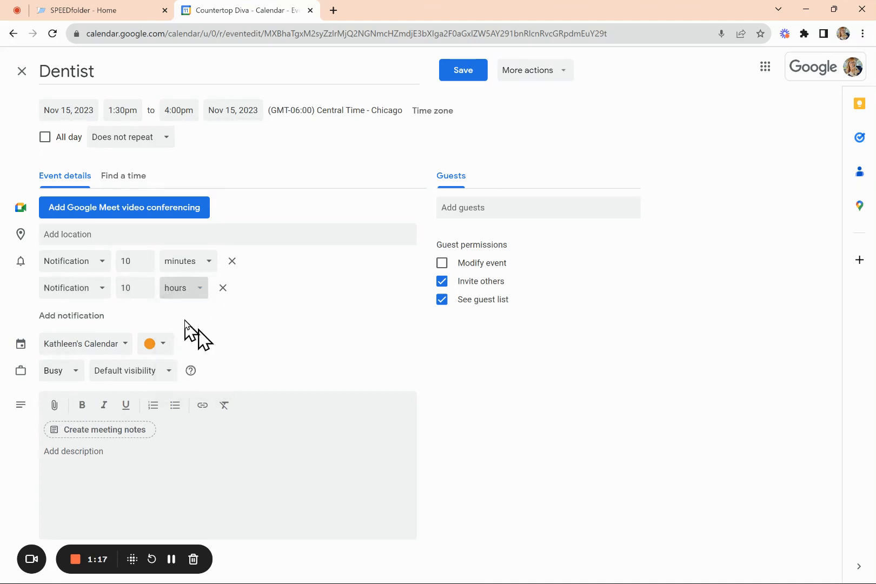
# Step: Set the Dentist event's second notification to 1 hour before, save the event and check its saved details
pyautogui.click(148, 292)
pyautogui.click(148, 292)
pyautogui.click(147, 292)
pyautogui.click(147, 292)
pyautogui.click(147, 293)
pyautogui.click(148, 292)
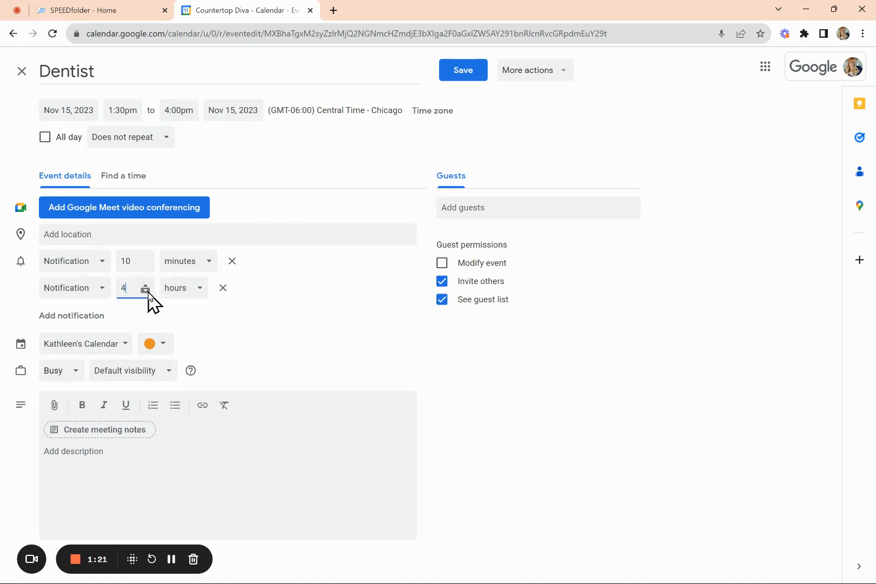
pyautogui.click(148, 293)
pyautogui.click(147, 292)
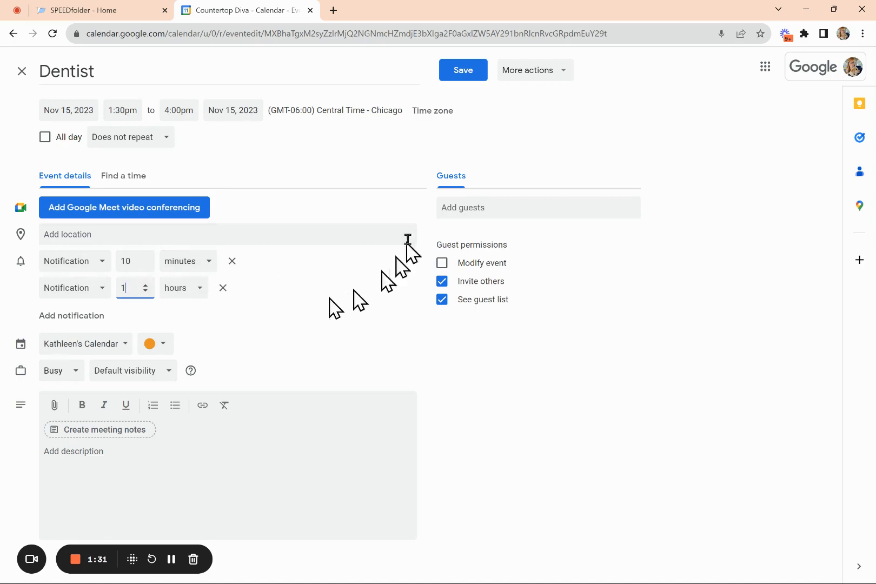
pyautogui.click(468, 72)
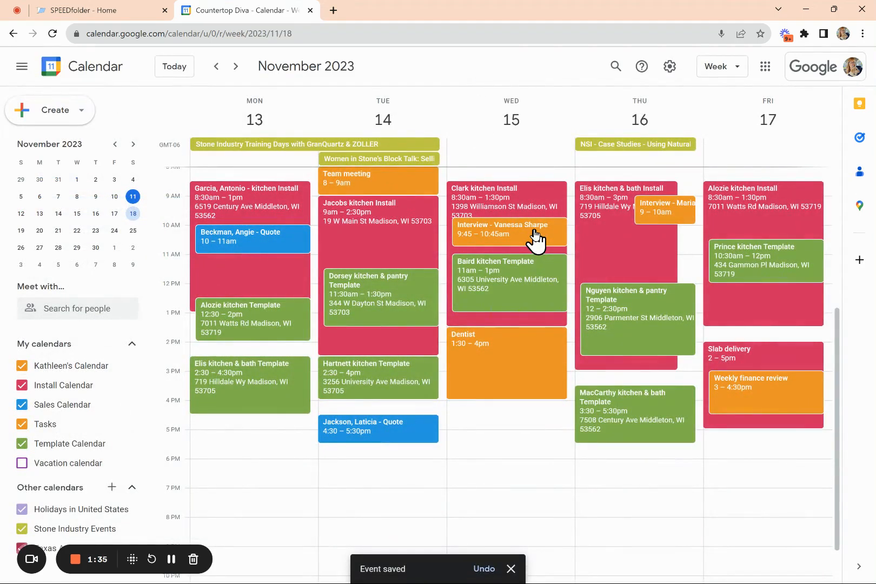
pyautogui.click(528, 367)
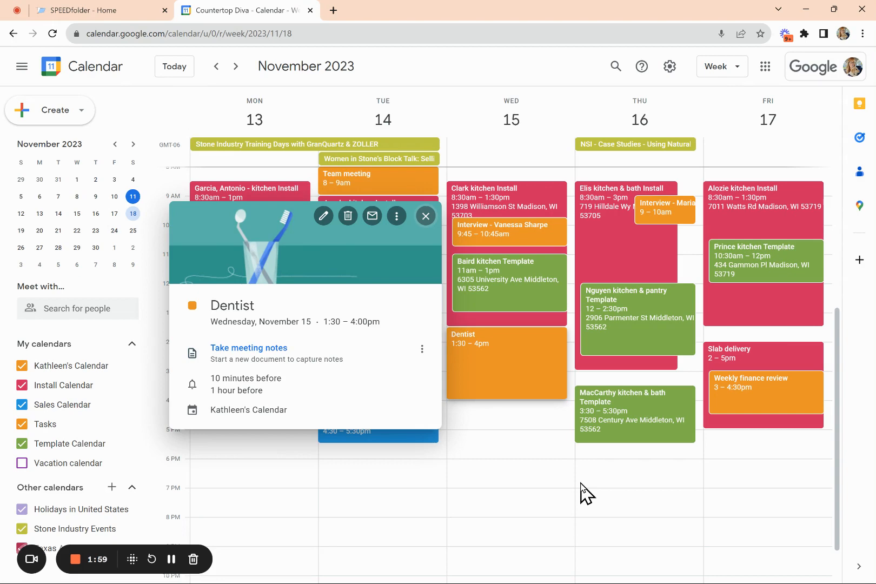
pyautogui.click(523, 483)
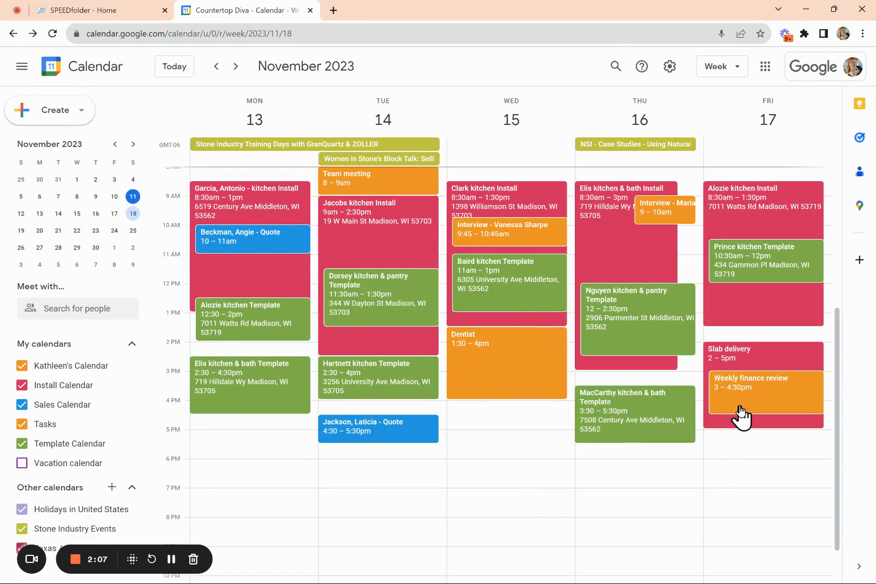
# Step: Edit Friday's Slab delivery event and add a notification with its unit set to days
pyautogui.click(757, 359)
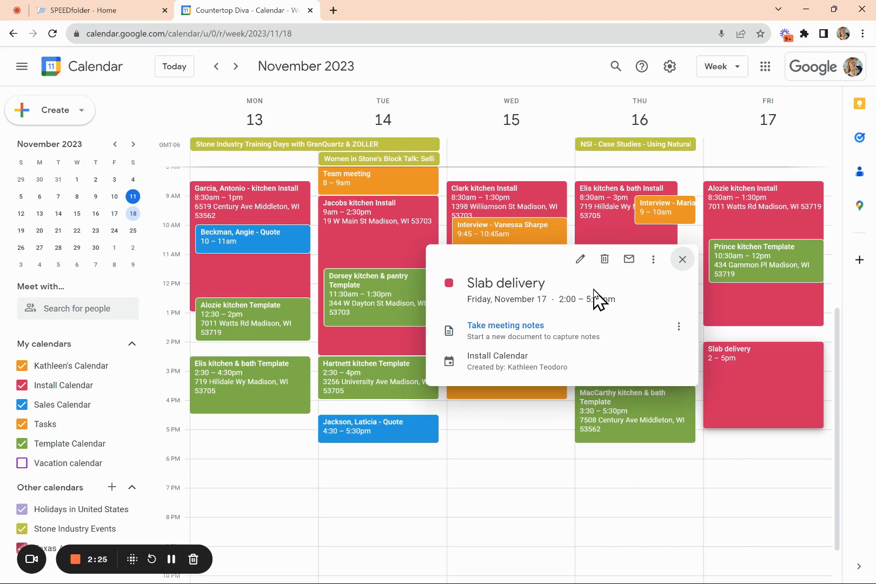
pyautogui.click(580, 259)
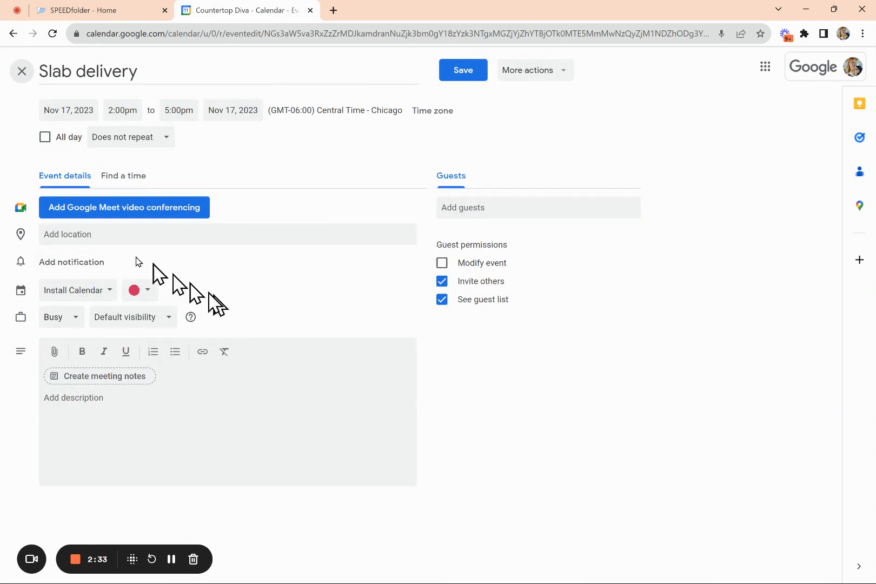
pyautogui.click(66, 265)
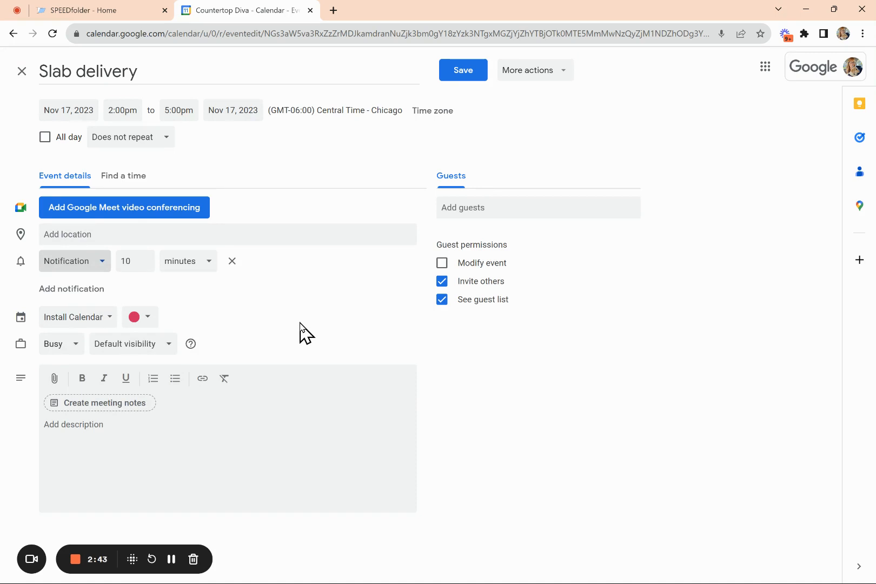
pyautogui.click(208, 275)
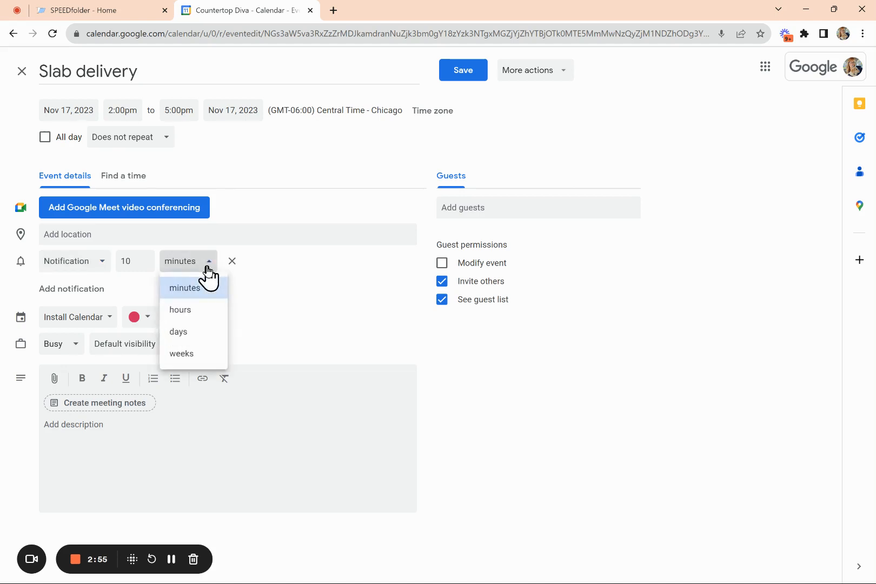
pyautogui.click(188, 331)
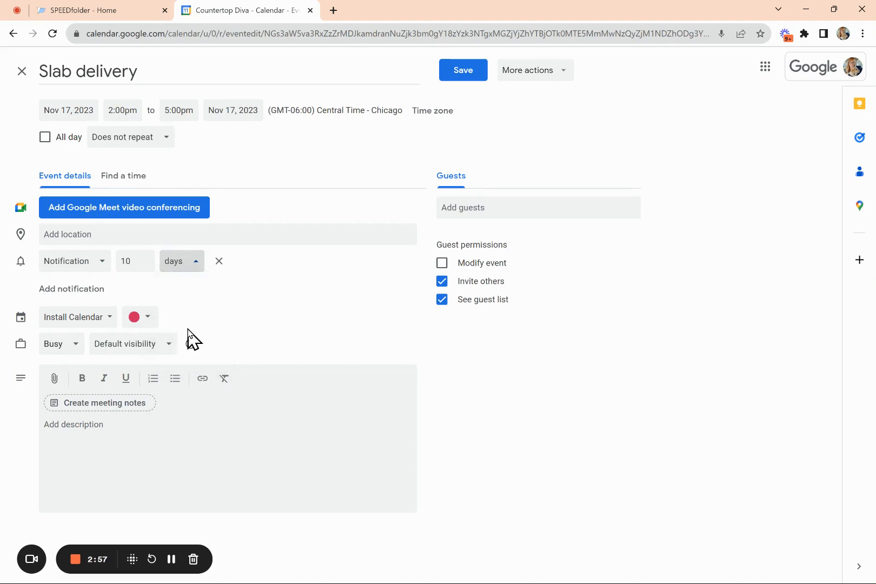
# Step: Set the Slab delivery event's first notification to 2 days before
pyautogui.doubleClick(138, 266)
pyautogui.write('22')
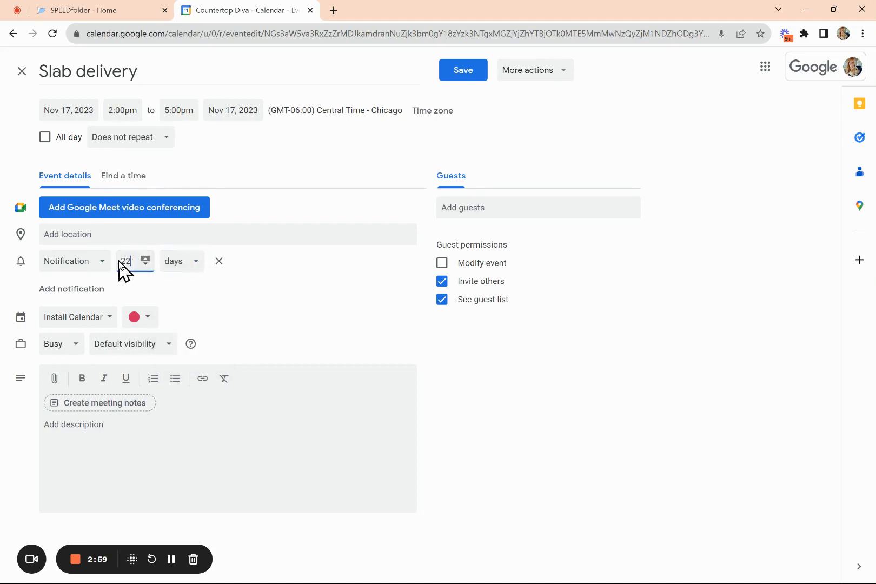
pyautogui.moveTo(119, 261); pyautogui.dragTo(119, 261)
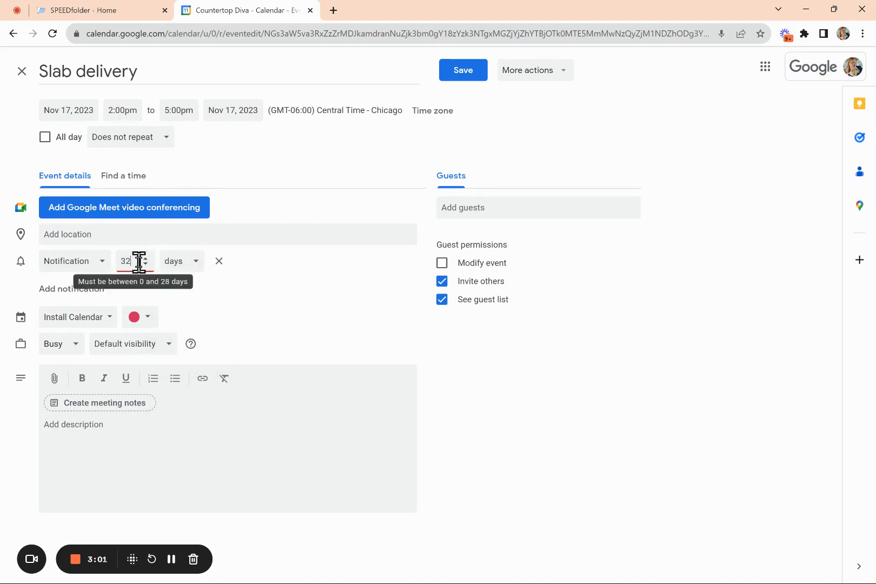
pyautogui.press('BackSpace')
pyautogui.press('BackSpace')
pyautogui.write('5')
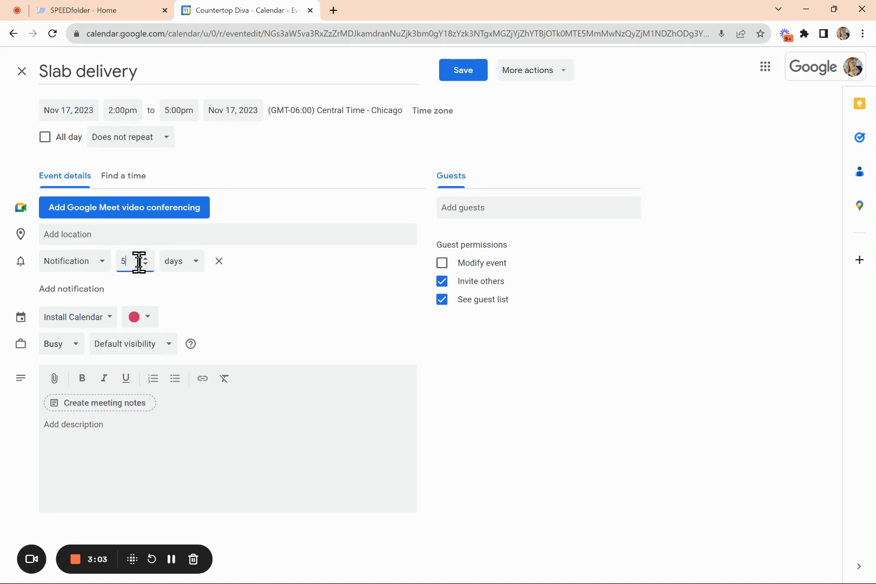
pyautogui.press('BackSpace')
pyautogui.write('3')
# Step: Add a second Slab delivery notification 30 minutes before, save the event and open its details to check them
pyautogui.click(69, 290)
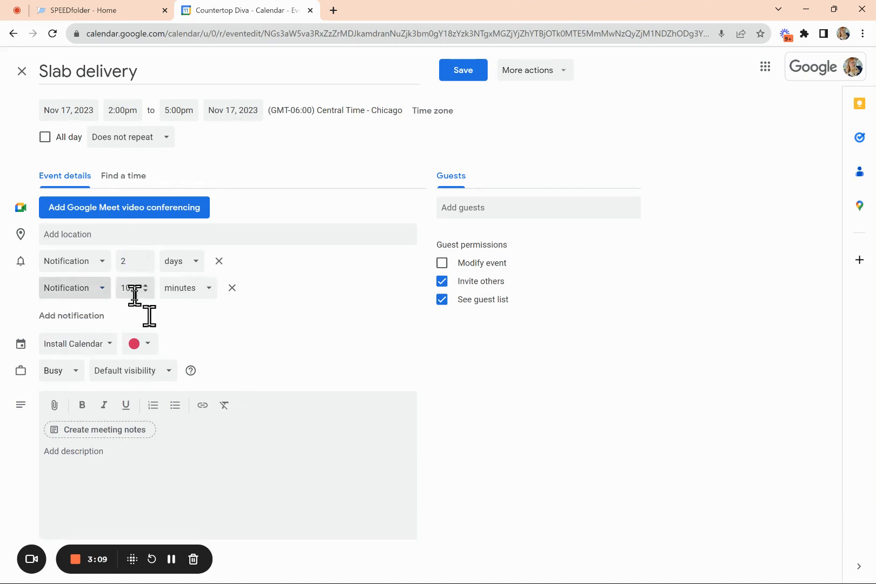
pyautogui.click(207, 290)
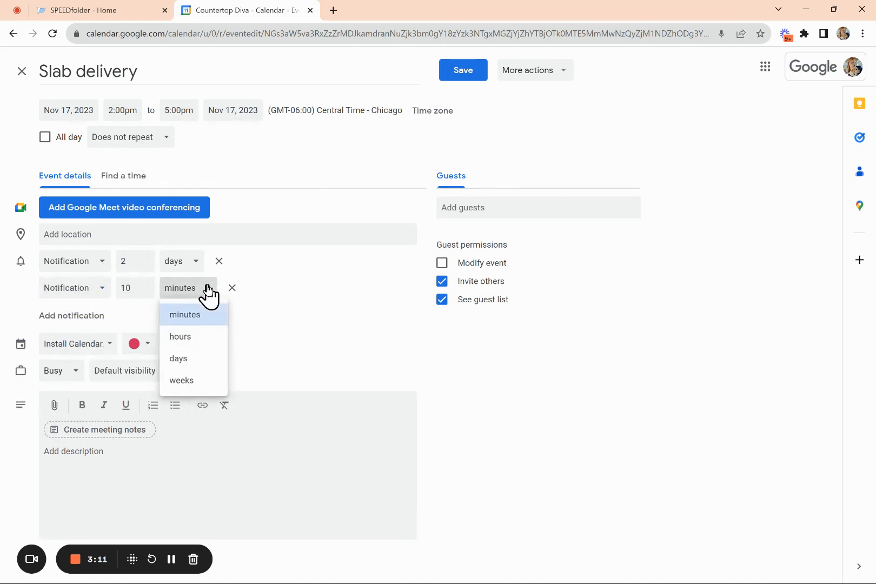
pyautogui.click(136, 283)
pyautogui.press('BackSpace')
pyautogui.write('5')
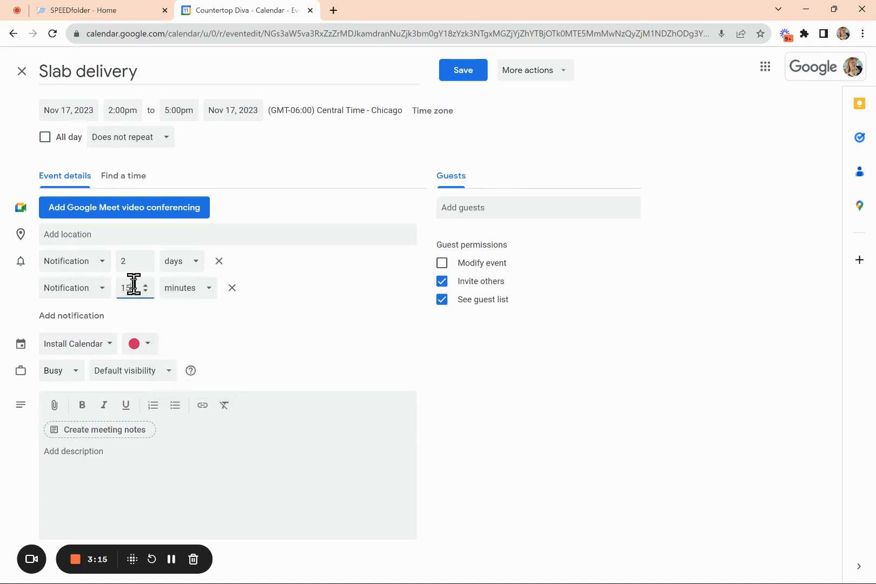
pyautogui.press('Up')
pyautogui.press('Up')
pyautogui.press('Up')
pyautogui.press('Up')
pyautogui.press('Up')
pyautogui.press('Up')
pyautogui.click(460, 72)
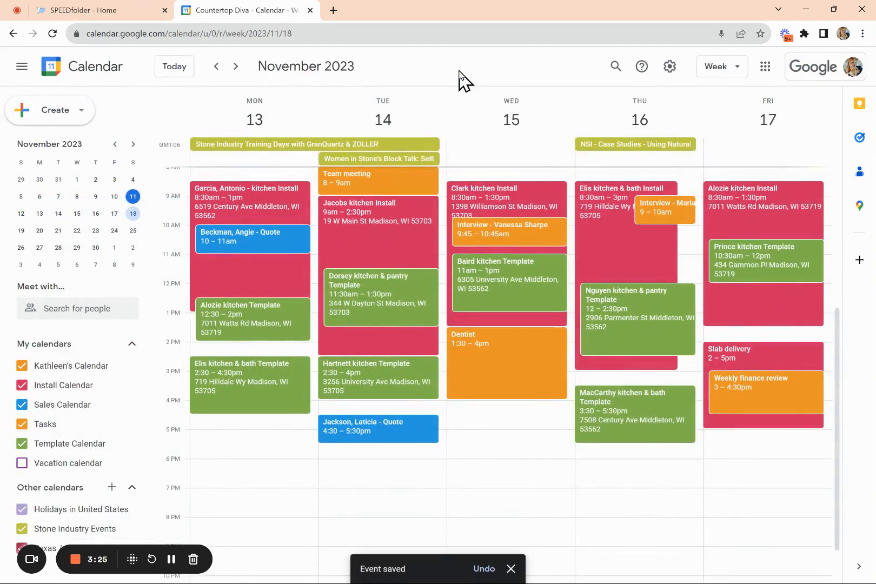
pyautogui.click(753, 353)
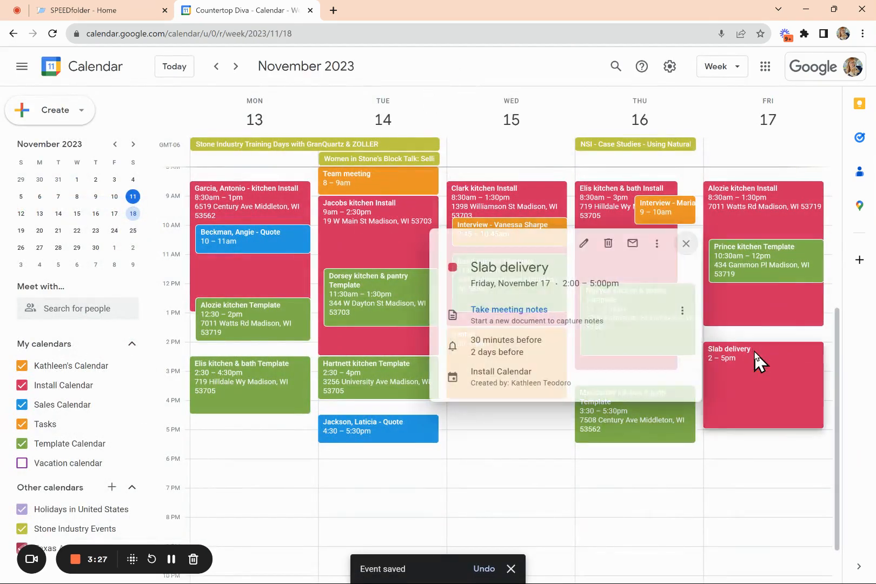